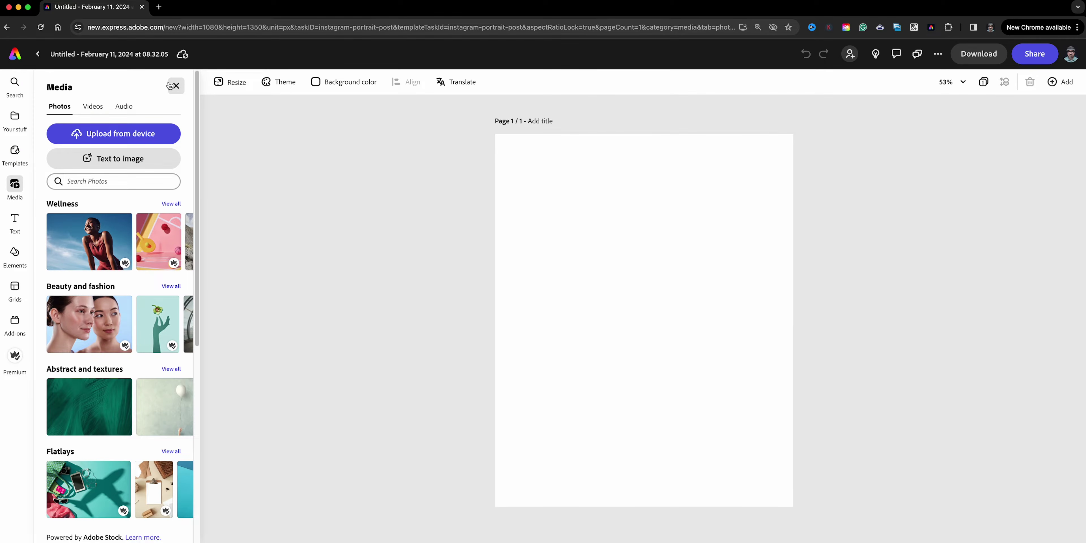
Set the blank page's background color to the first dark teal swatch of the I Am Claudius brand colors.
click(176, 86)
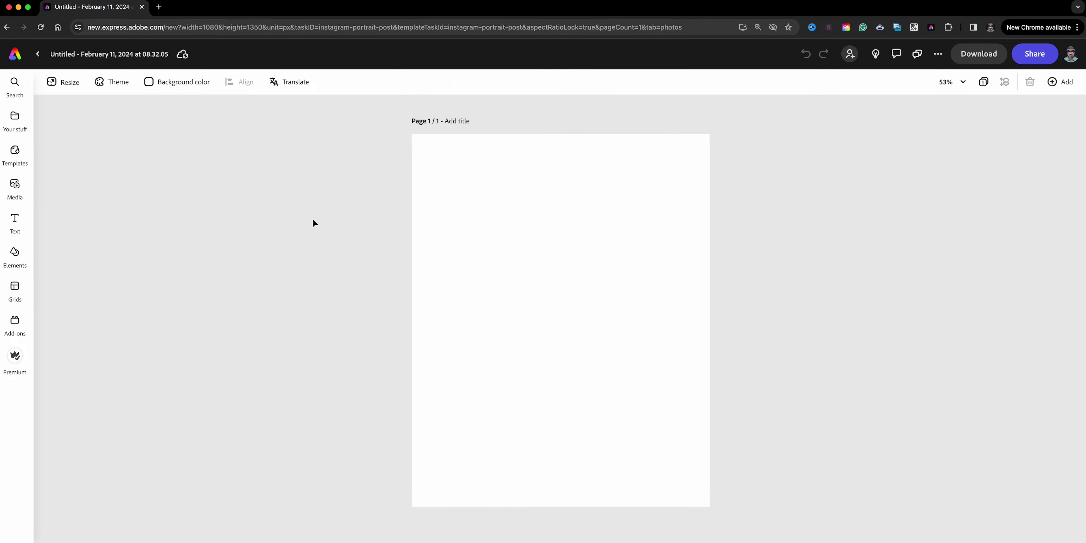
click(169, 76)
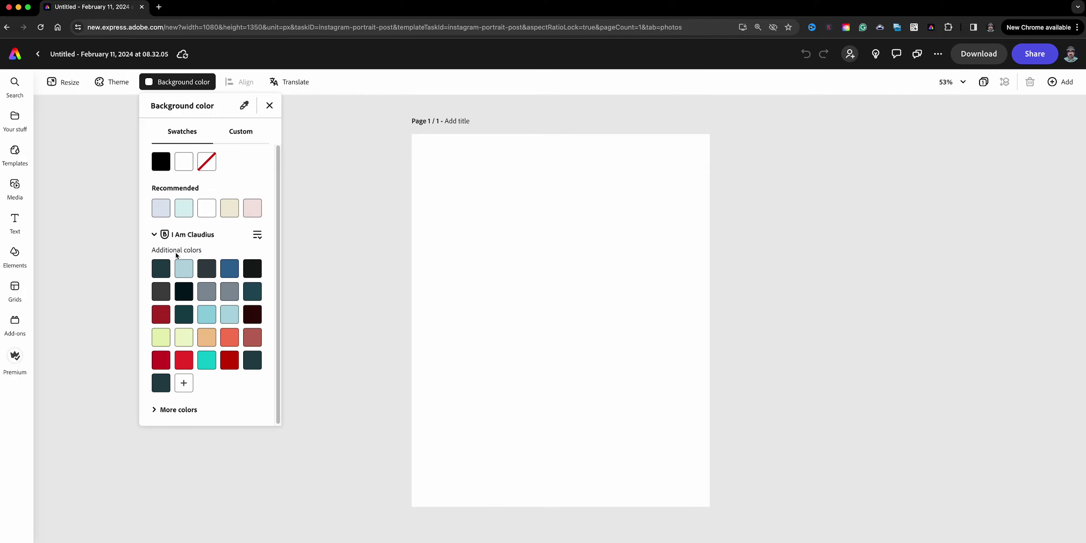
click(159, 272)
click(373, 357)
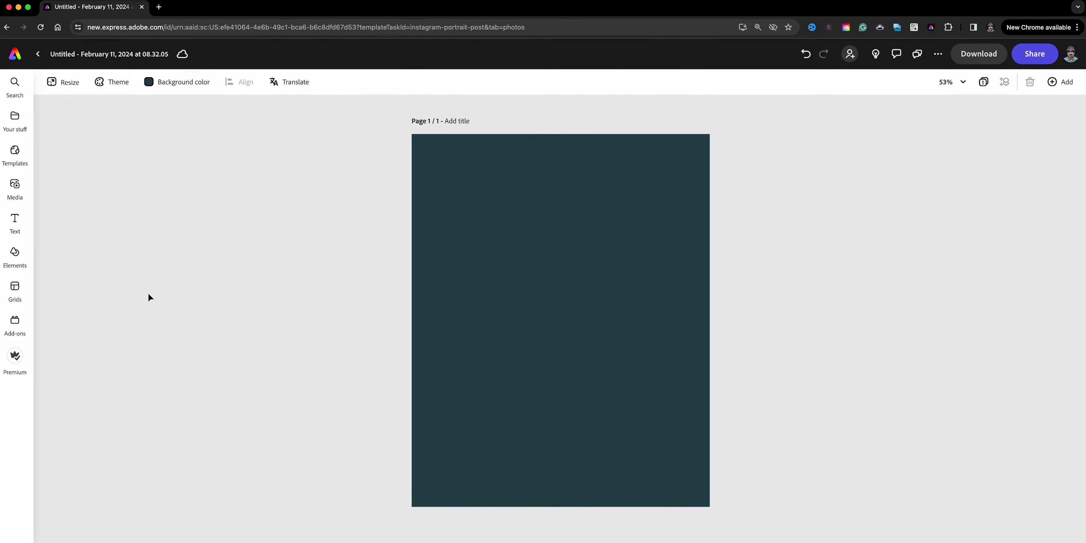
Add a new text object containing the single letter "C" to the page.
click(15, 221)
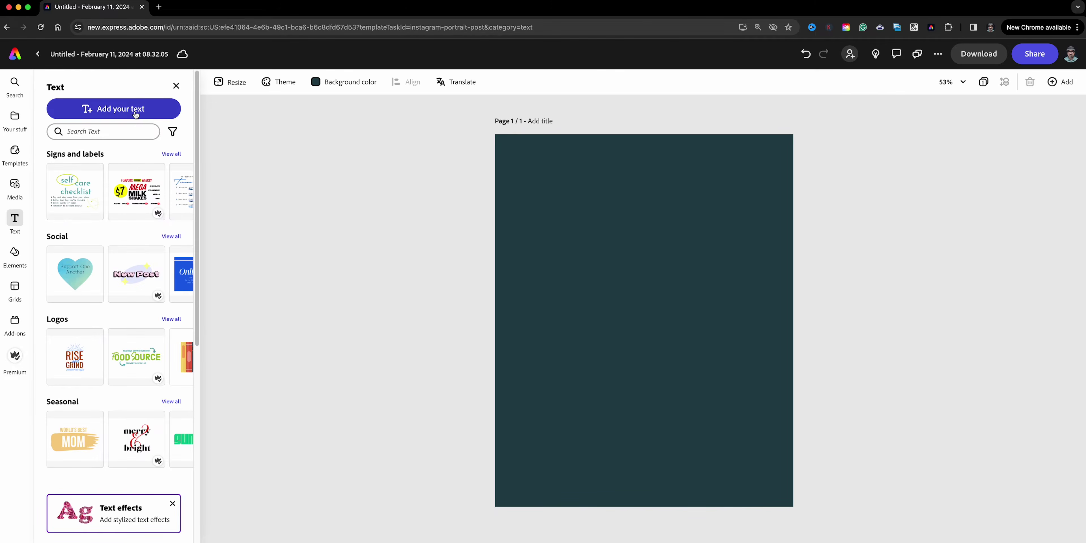
click(136, 109)
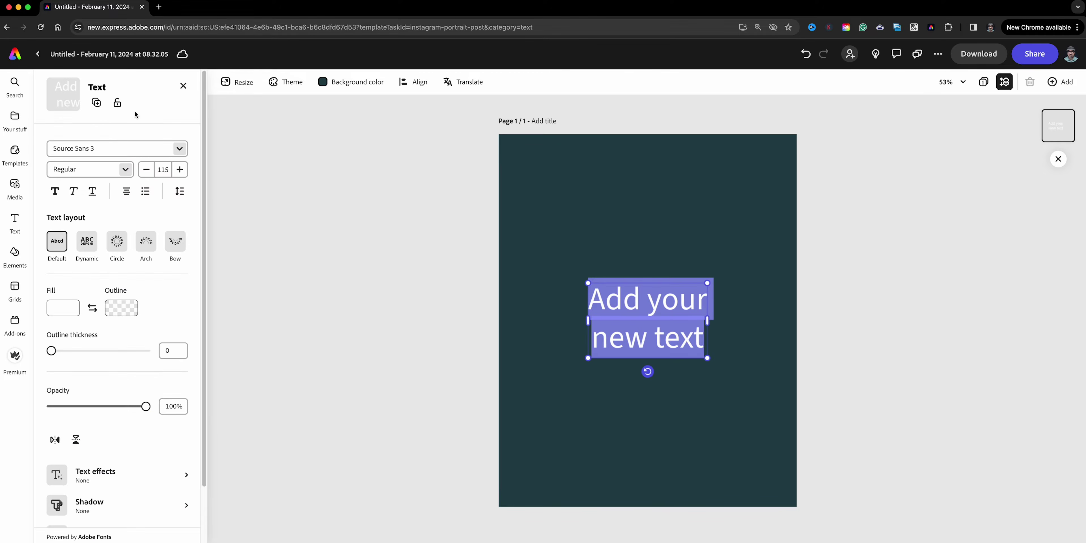
text(C)
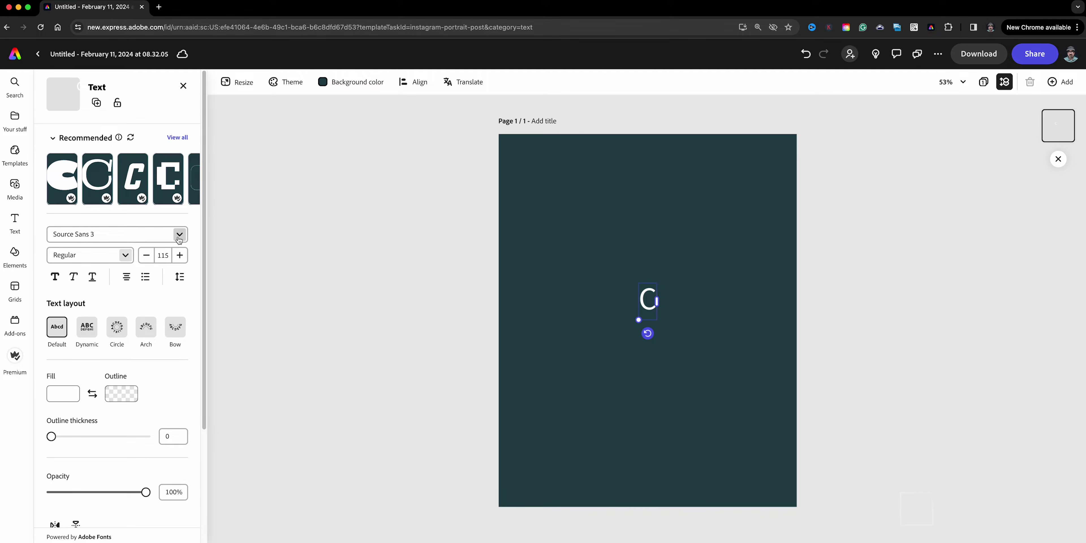
Set the letter C's font to Alfarn 2 Regular.
click(166, 233)
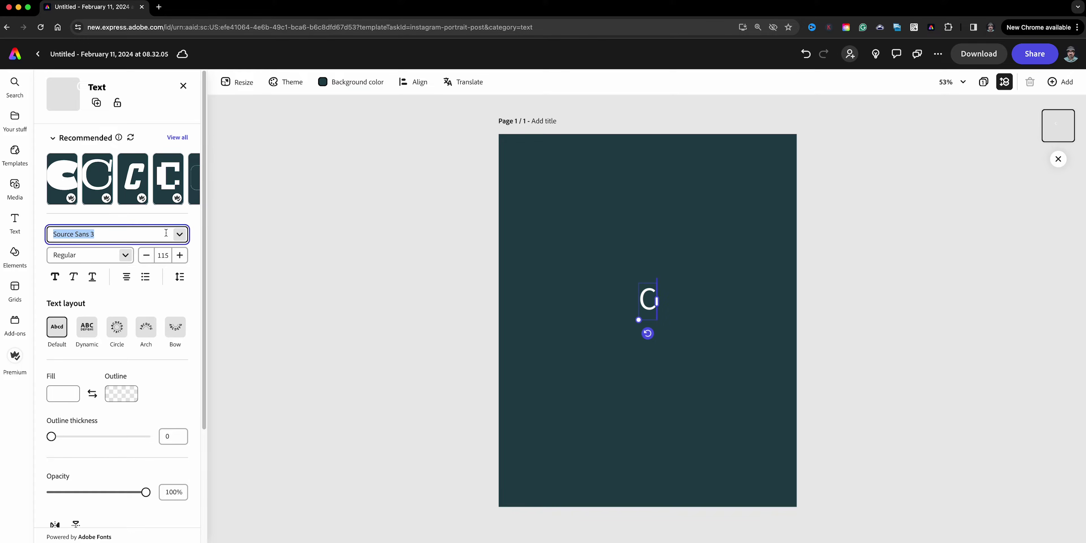
text(a)
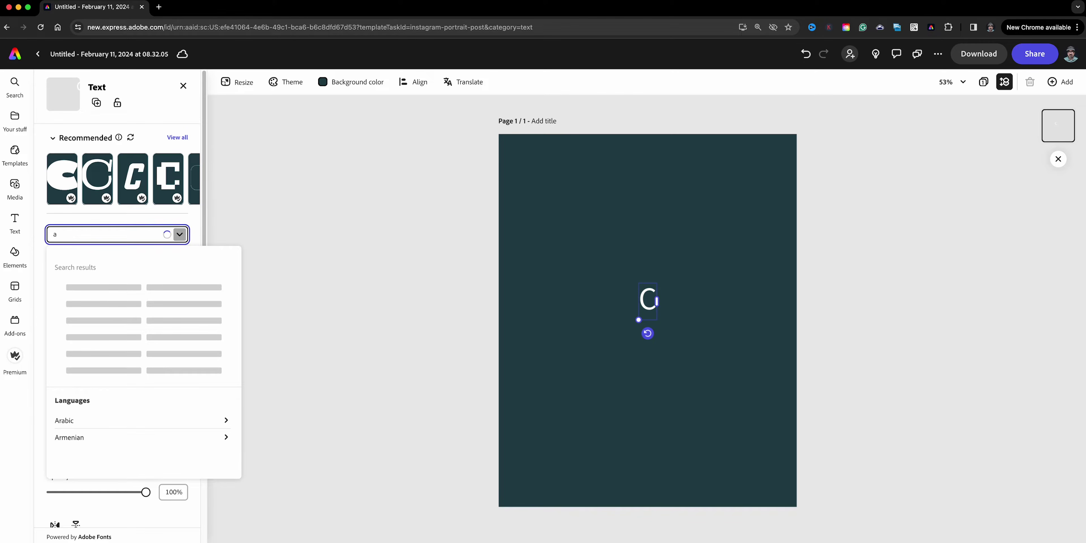
text(lf)
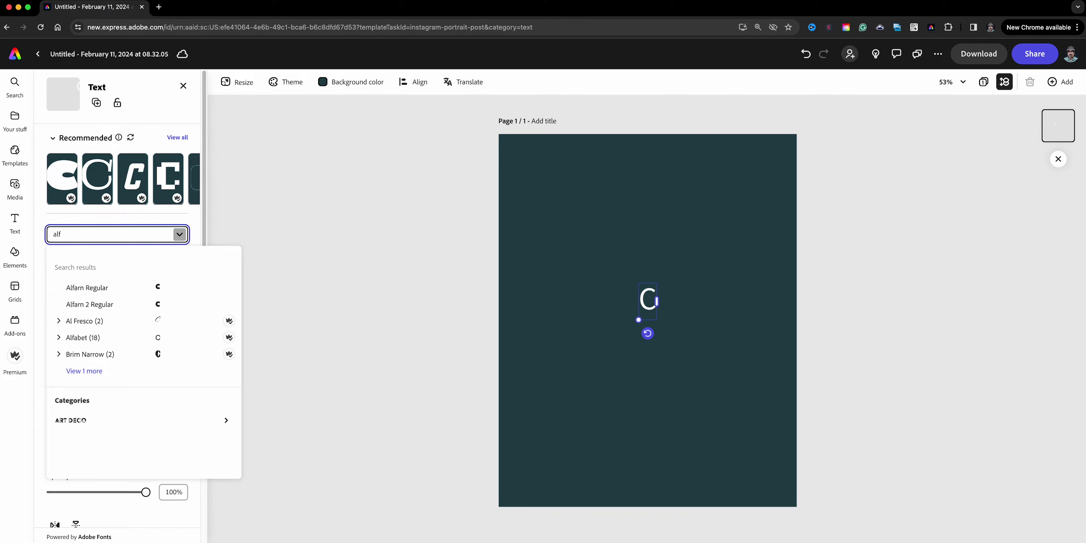
click(143, 302)
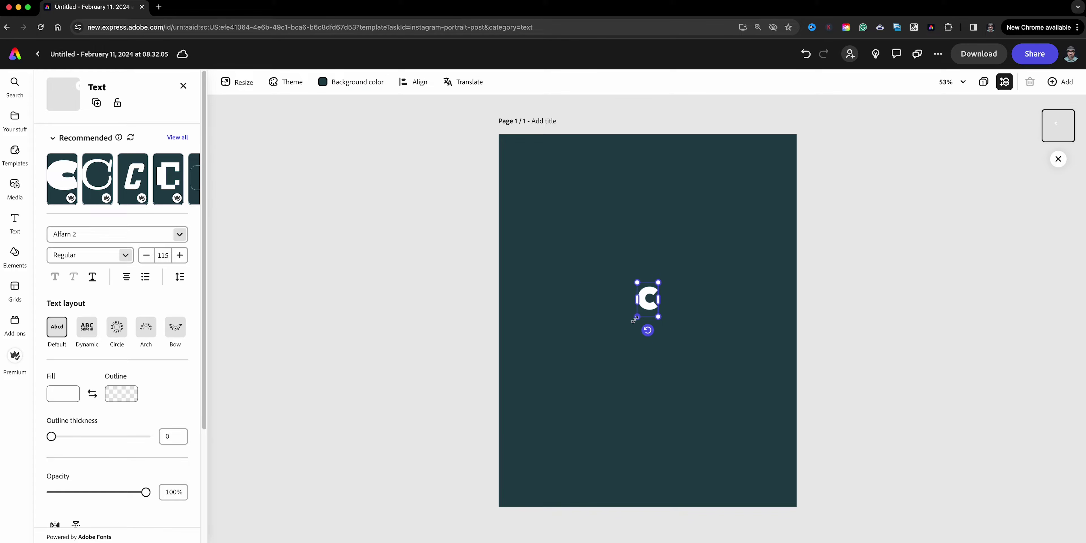
Enlarge the letter C to a font size of about 1,210 and position it centrally so it fills most of the page.
drag(635, 320, 549, 461)
drag(653, 286, 797, 261)
scroll(795, 266, down, 2)
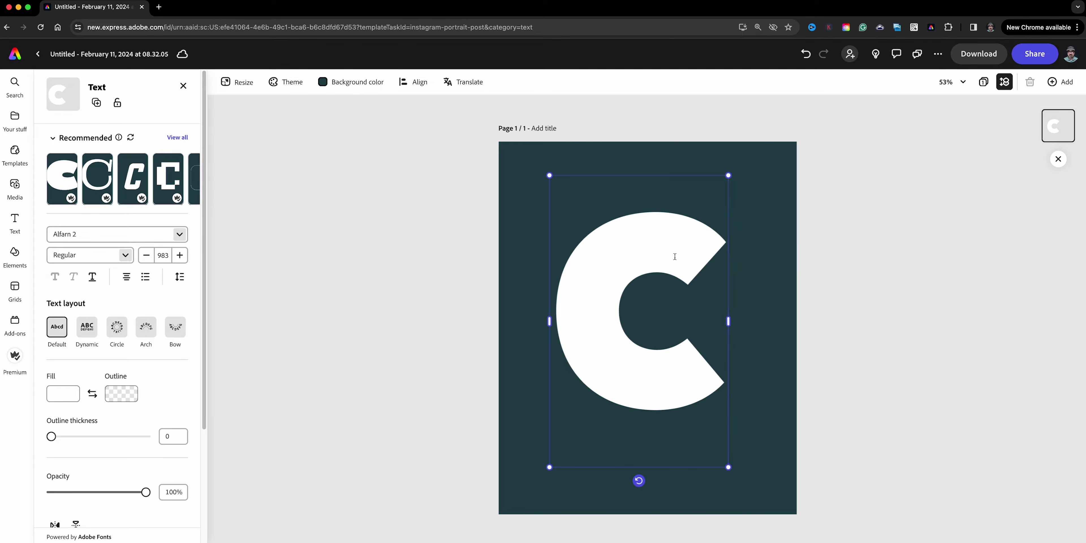
drag(727, 176, 759, 124)
scroll(759, 125, up, 2)
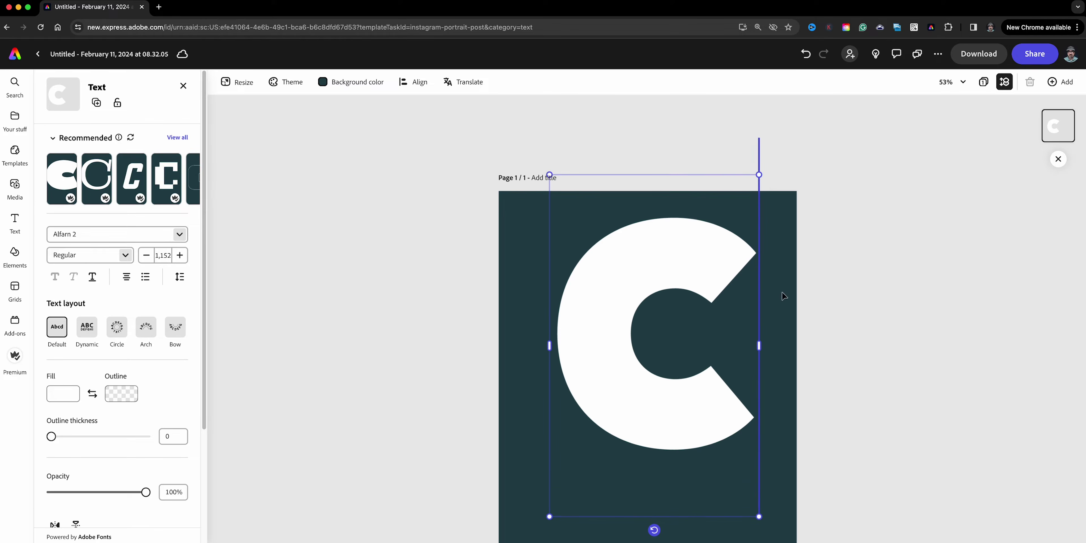
scroll(810, 309, down, 2)
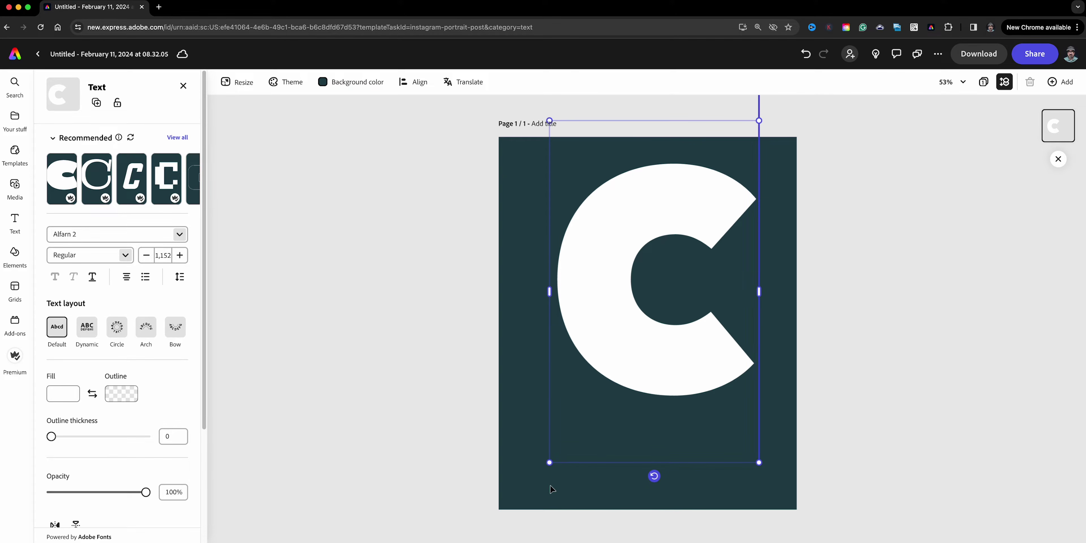
drag(569, 463, 533, 517)
drag(753, 160, 754, 158)
drag(657, 160, 657, 160)
Apply the basic full-page background shape to the letter C and display its shape settings.
scroll(180, 392, down, 5)
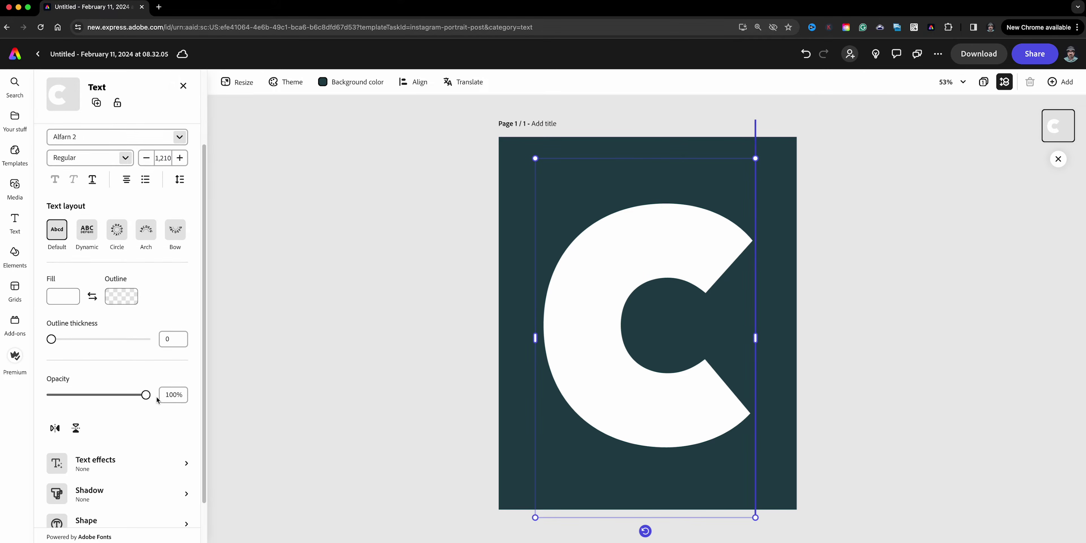
scroll(70, 204, up, 5)
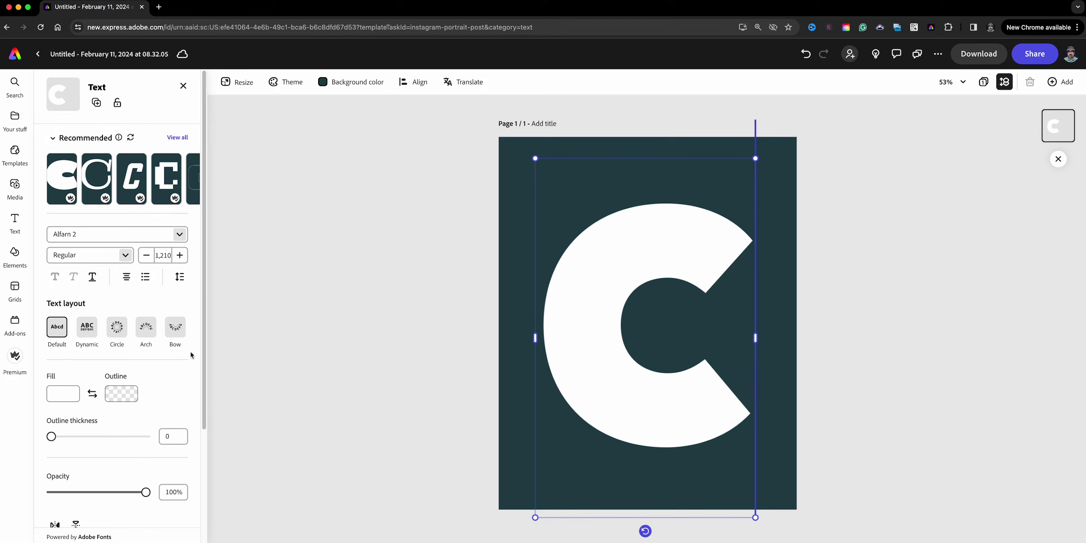
scroll(178, 428, down, 4)
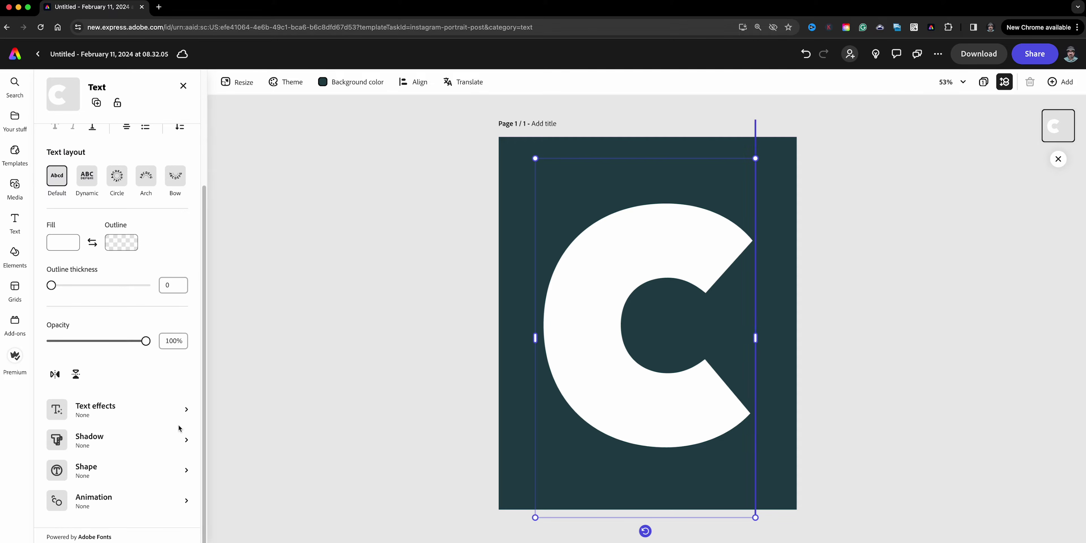
click(184, 471)
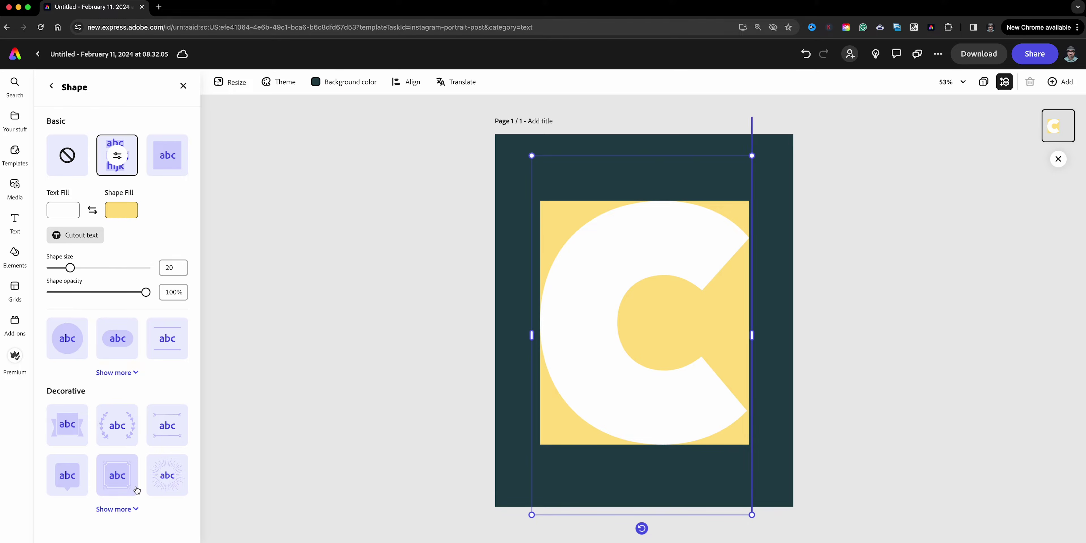
click(134, 373)
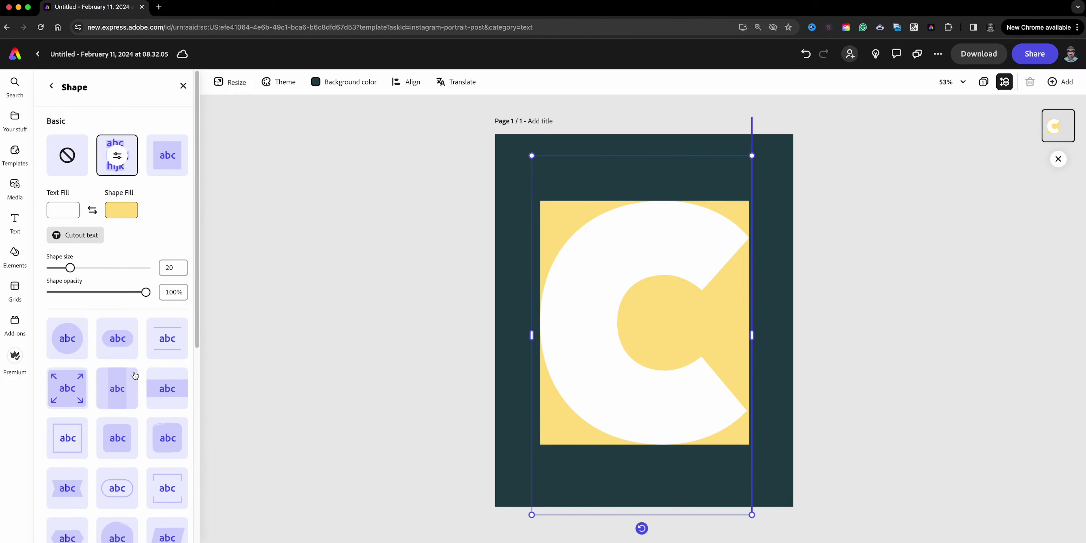
click(71, 397)
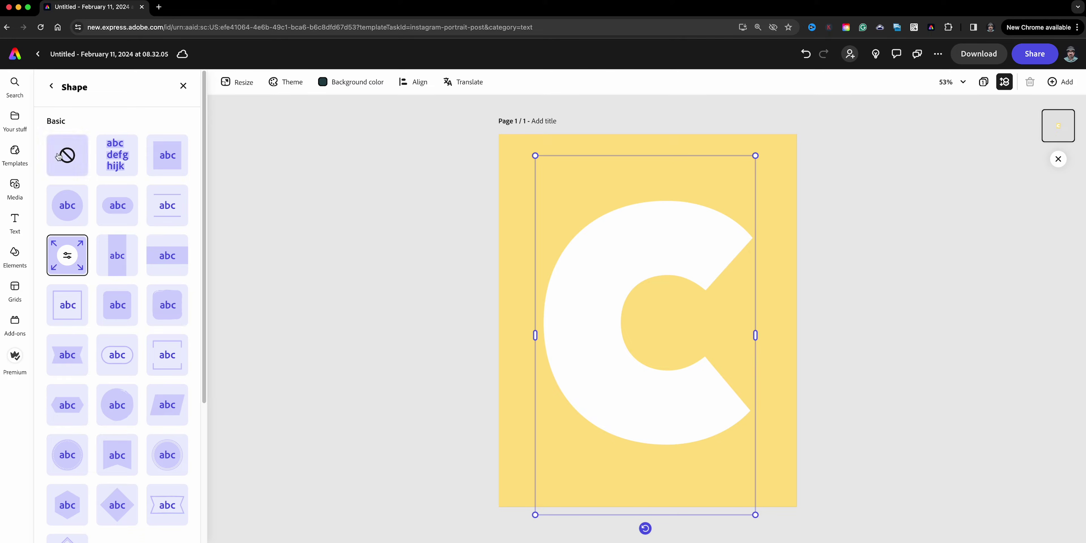
click(51, 87)
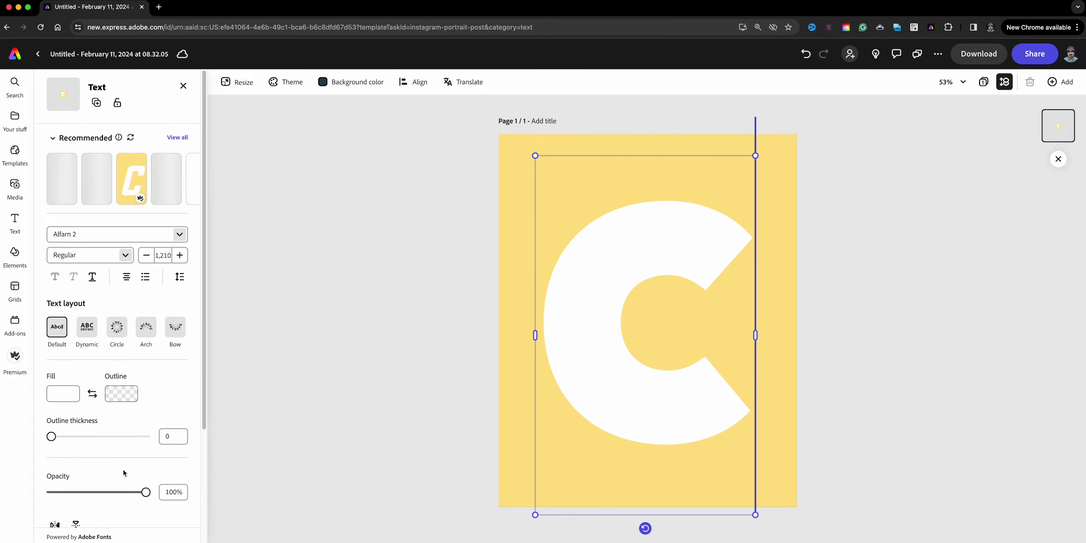
scroll(121, 471, down, 5)
click(121, 480)
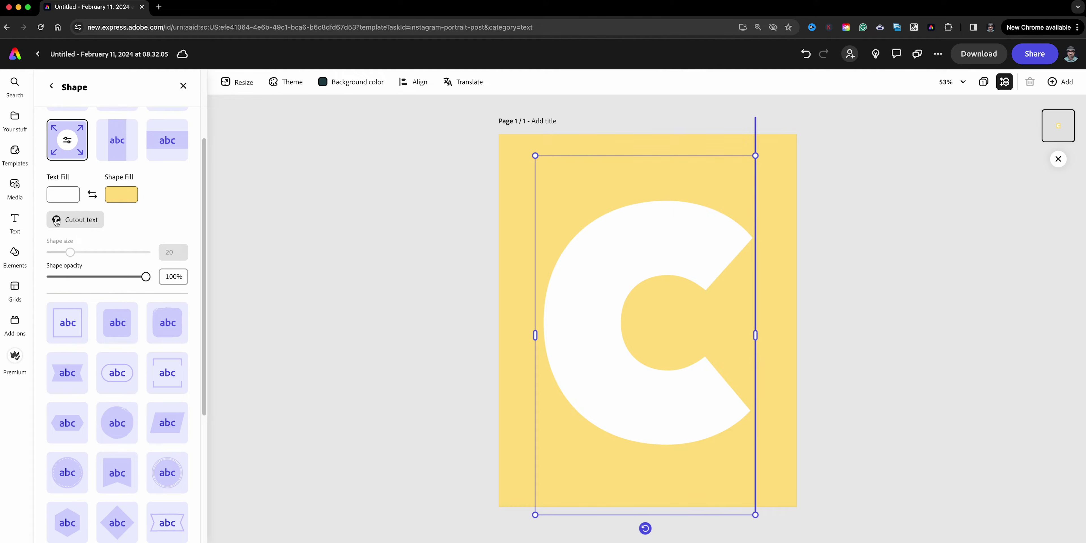
Set the shape fill to the slightly lighter dark teal brand swatch and make the C a cutout in the shape.
click(132, 201)
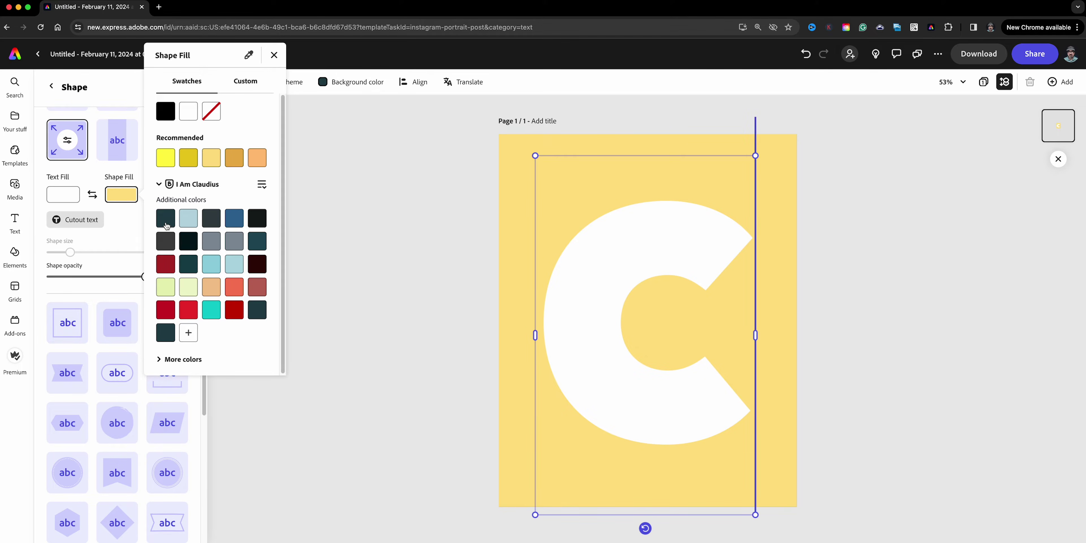
click(166, 226)
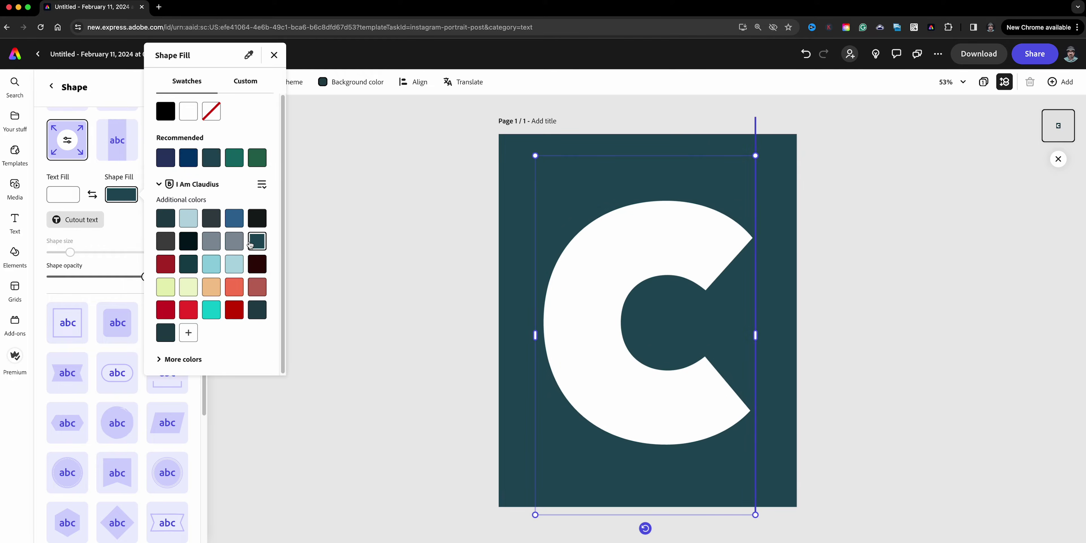
click(119, 229)
click(95, 223)
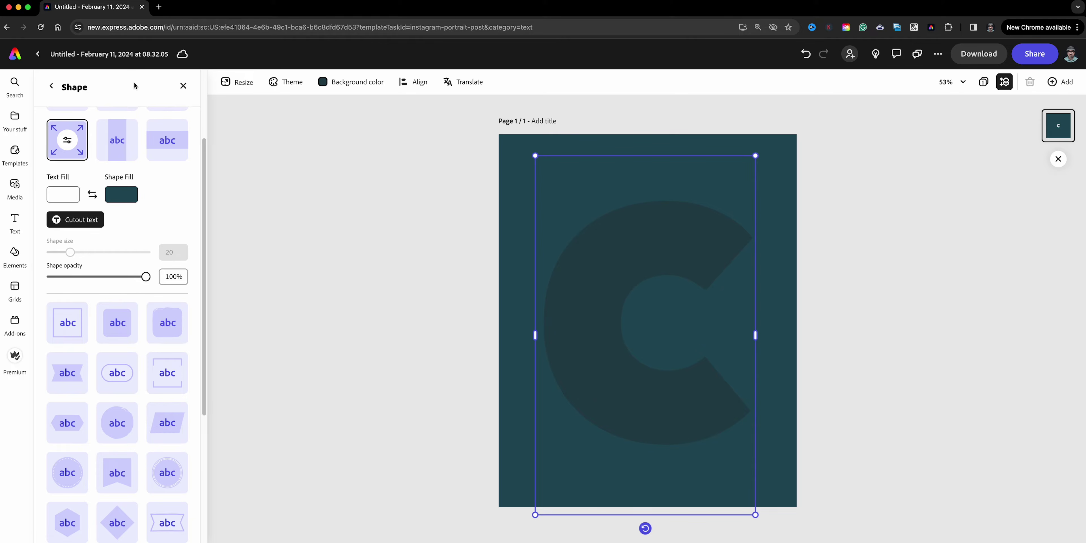
Duplicate the cutout letter layer and align both copies to each other by center and middle.
click(183, 86)
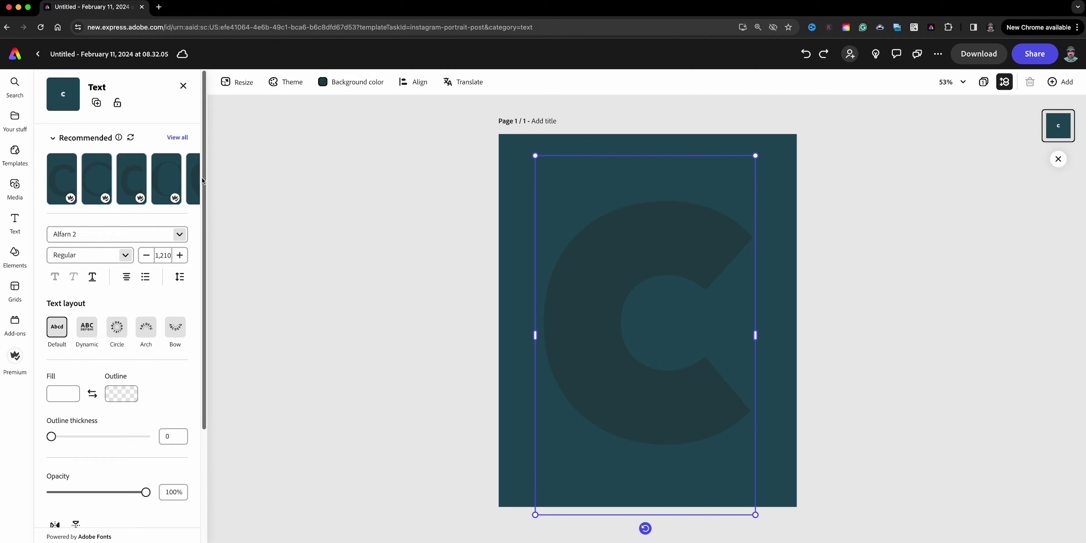
click(92, 107)
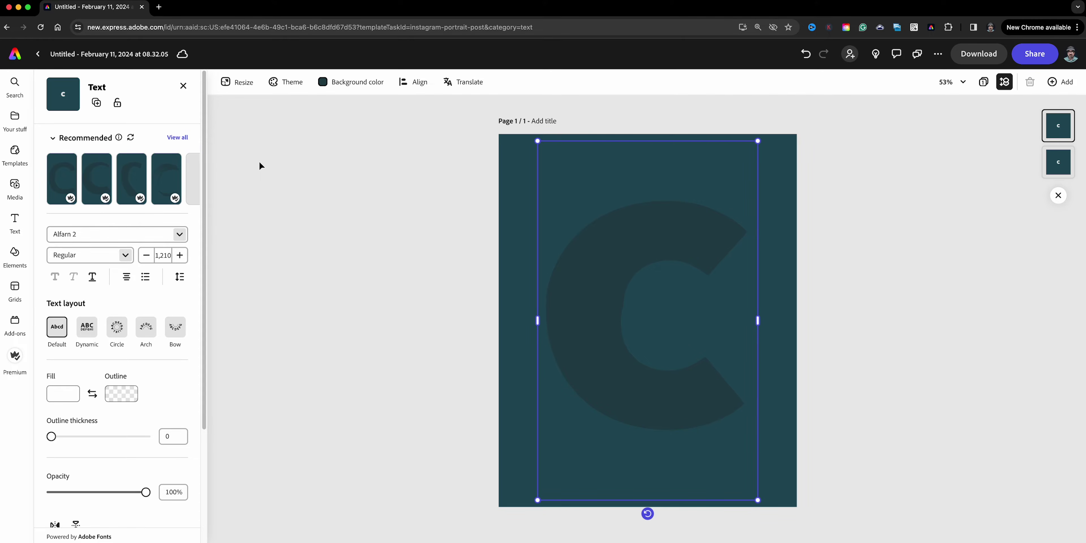
key(super+a)
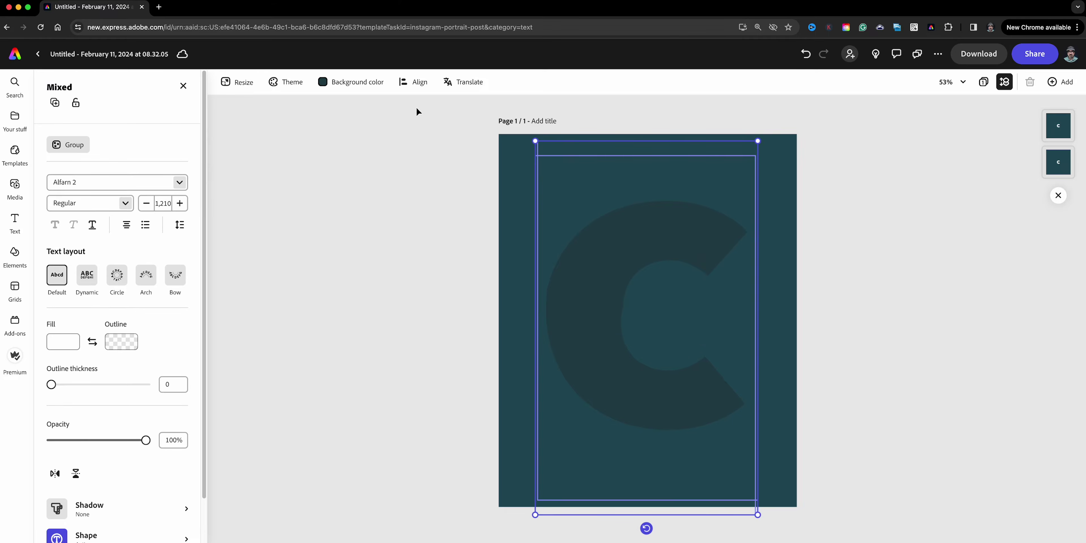
click(421, 83)
click(463, 157)
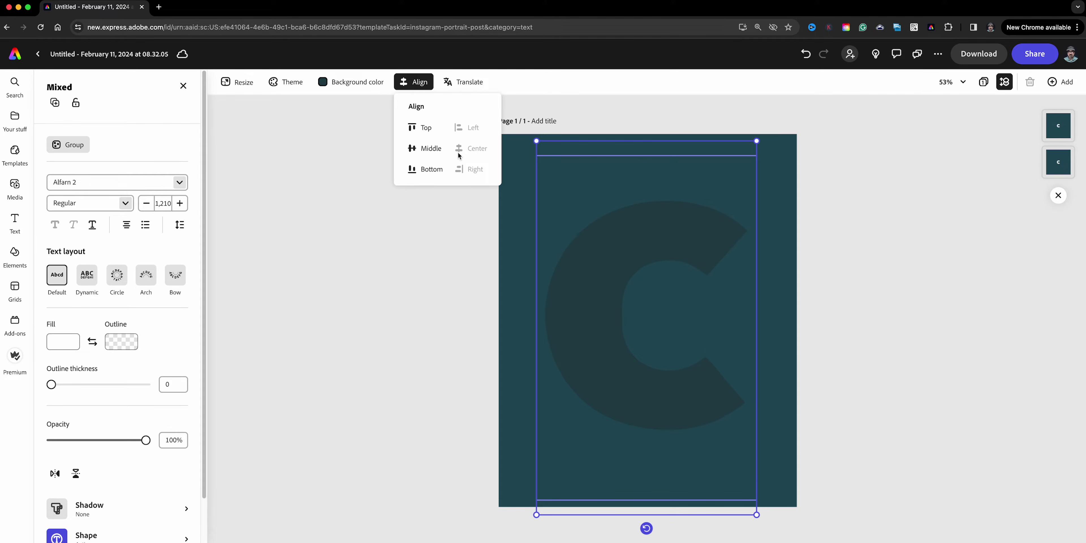
click(435, 151)
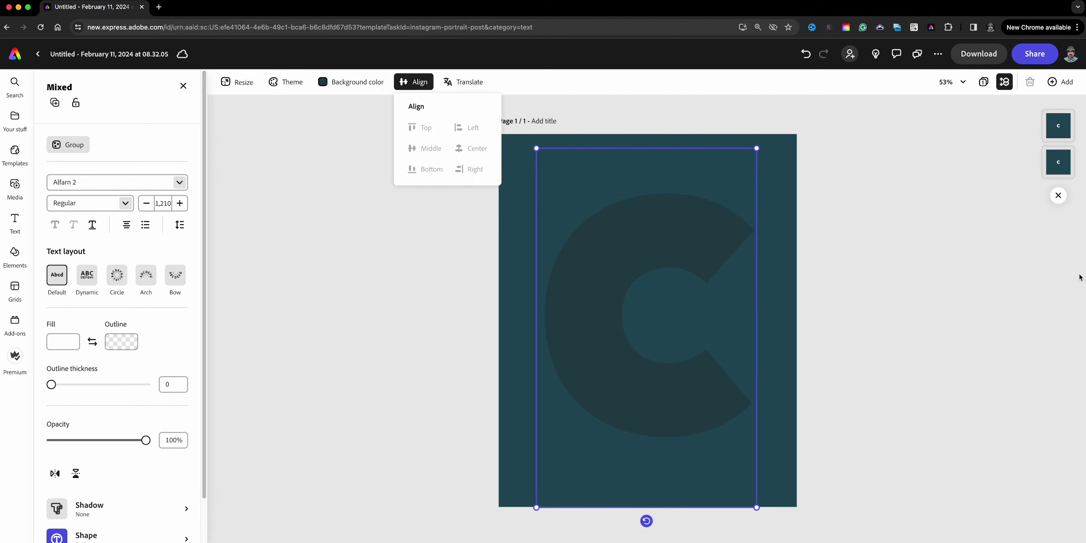
click(1005, 280)
click(979, 221)
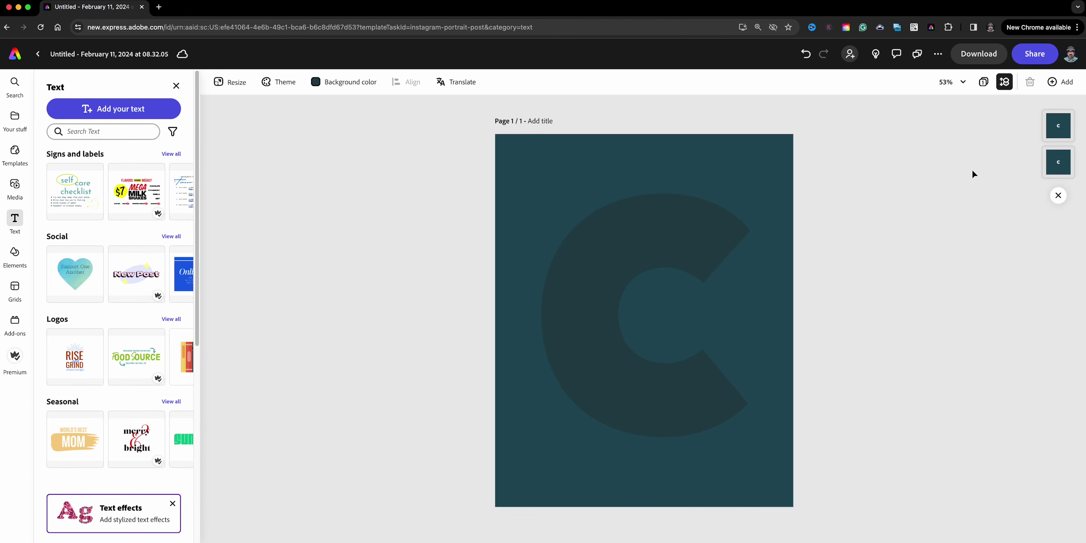
Set the shape fill of the lower cutout letter layer to black.
click(1057, 166)
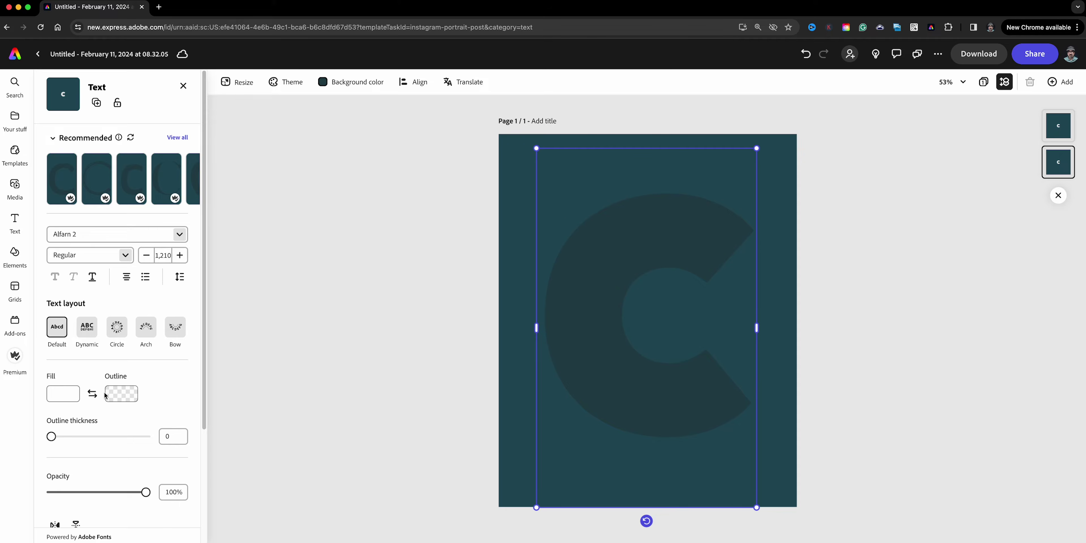
scroll(125, 425, down, 4)
click(139, 477)
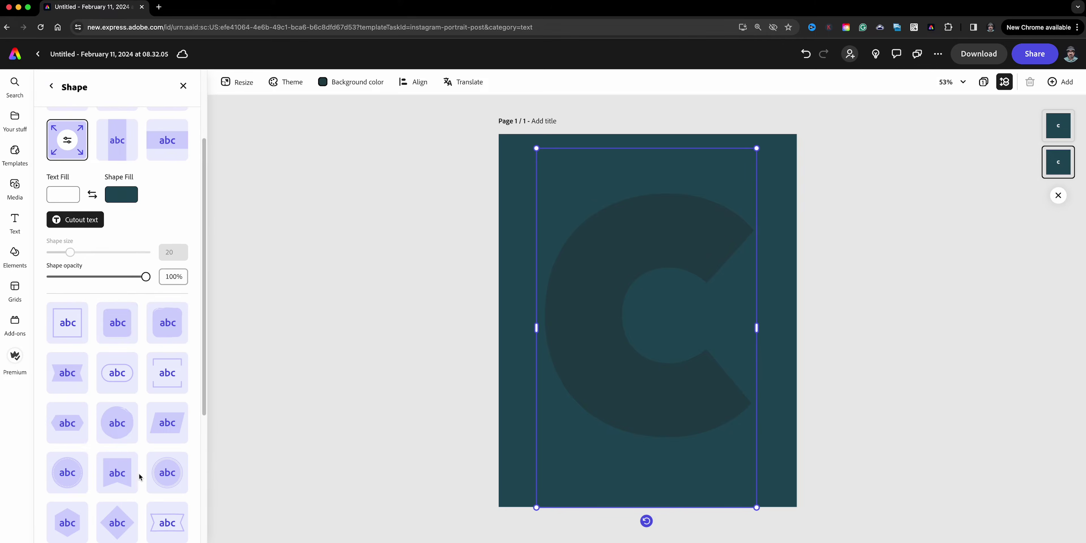
click(125, 196)
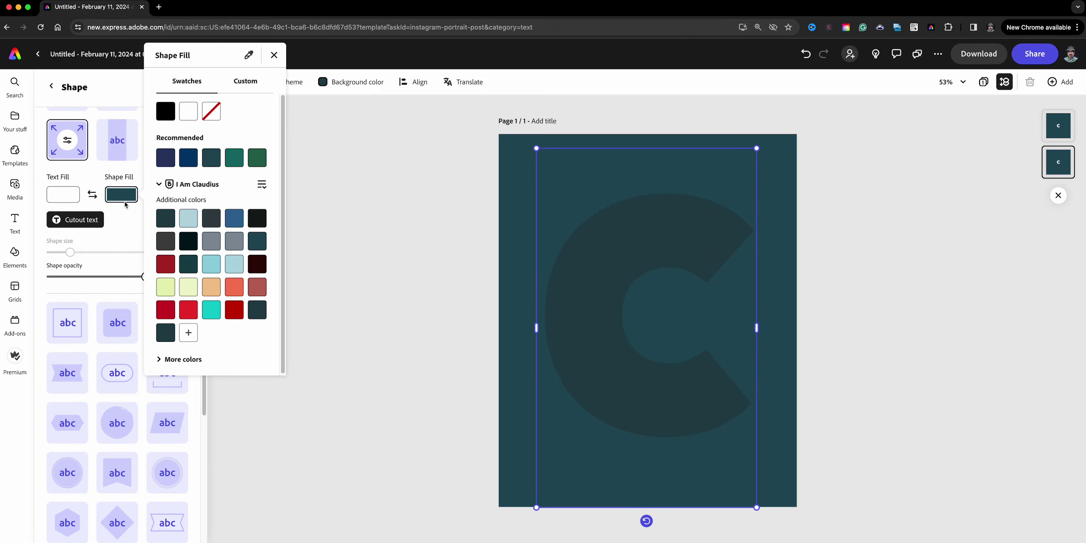
click(171, 114)
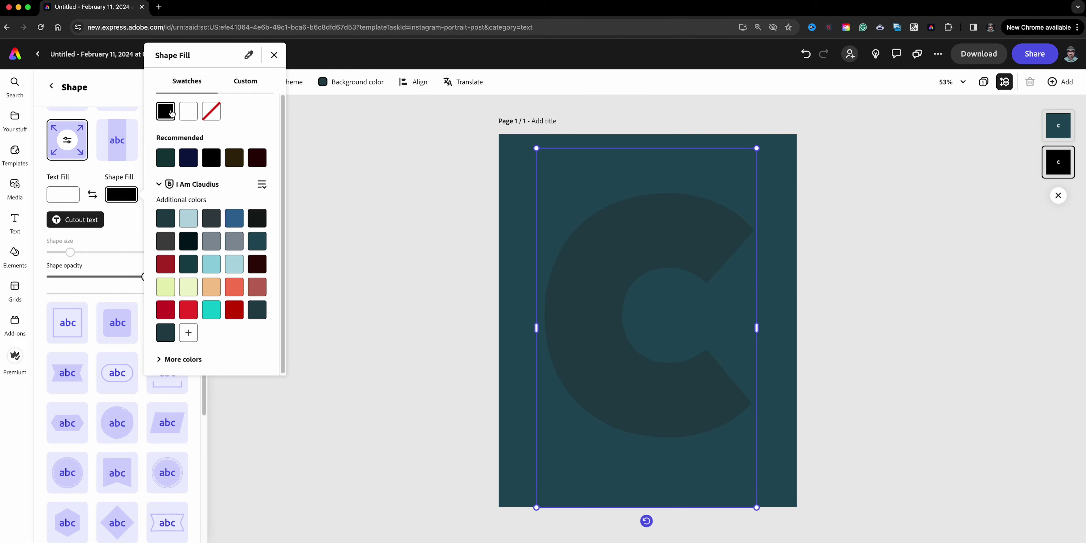
click(121, 243)
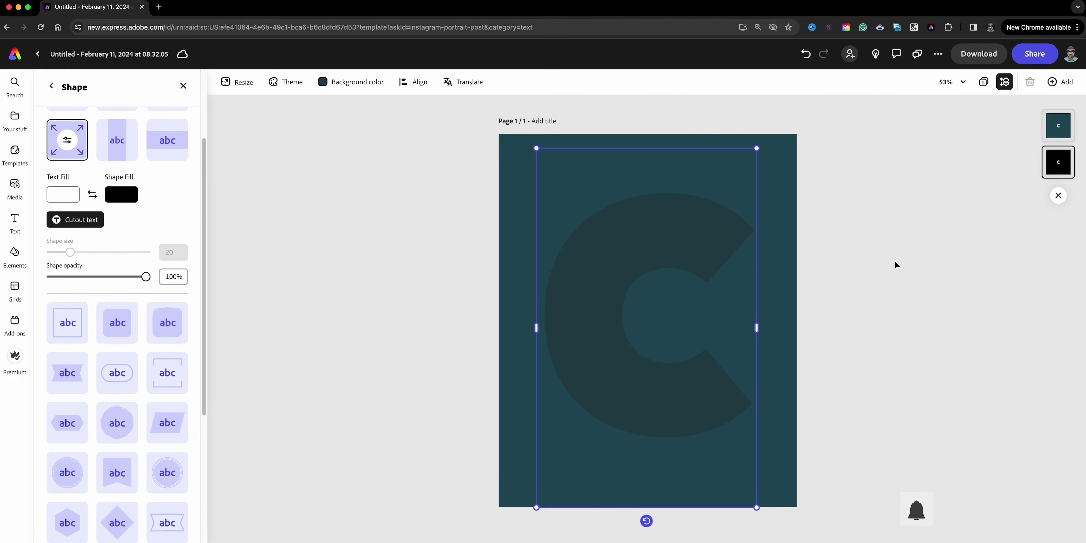
Shift the black cutout letter layer slightly to the left as a shadow and set its opacity to 22%.
click(1001, 215)
click(1052, 168)
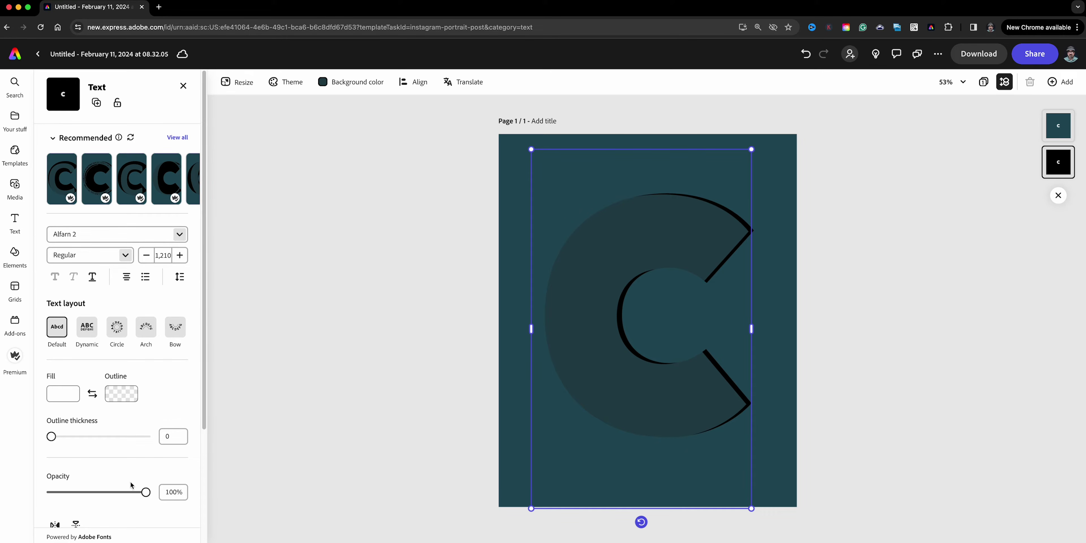
drag(145, 494, 71, 499)
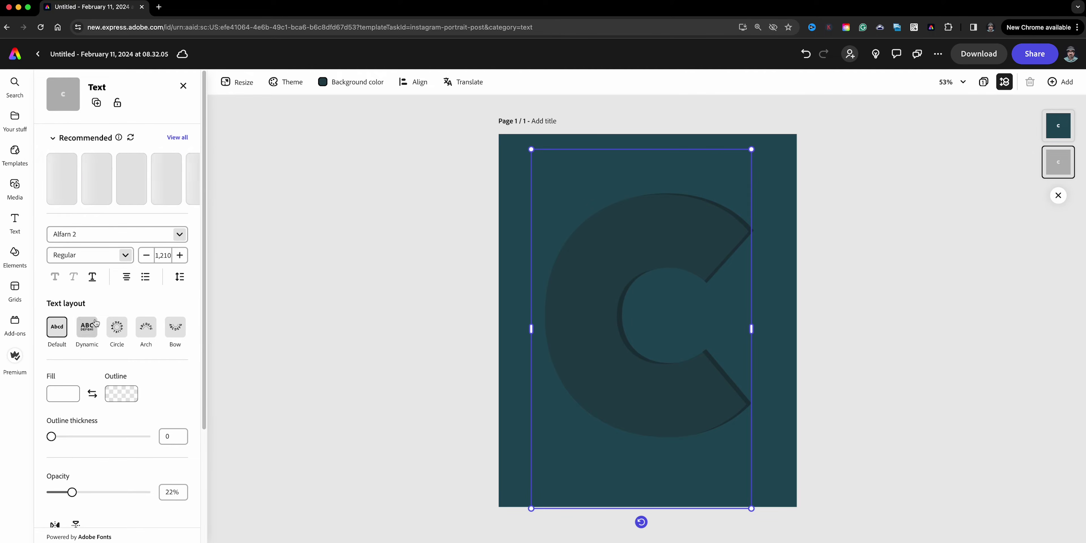
click(183, 86)
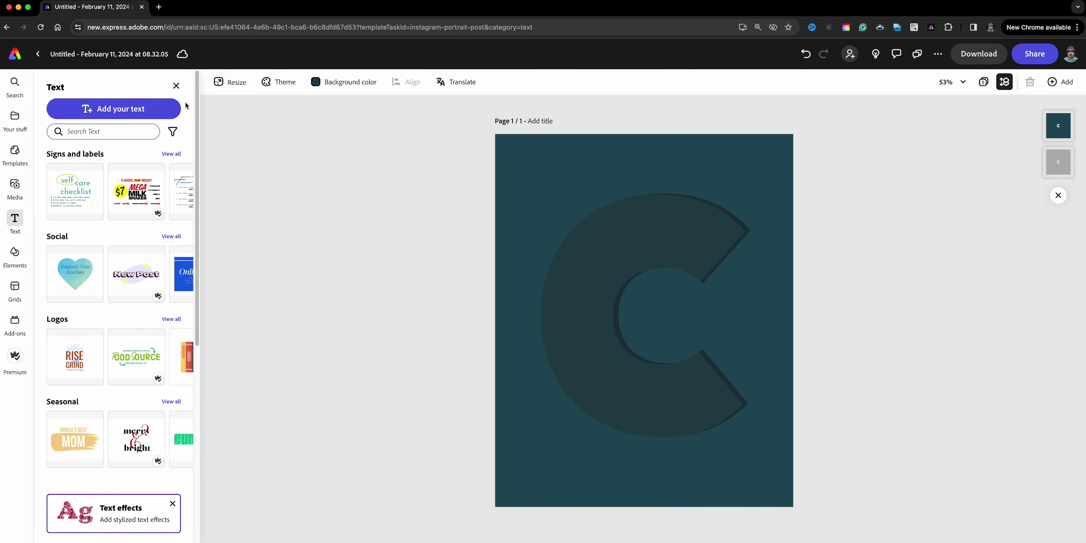
Place the portrait photo of the man in the cap from the computer onto the page and remove its background.
click(13, 197)
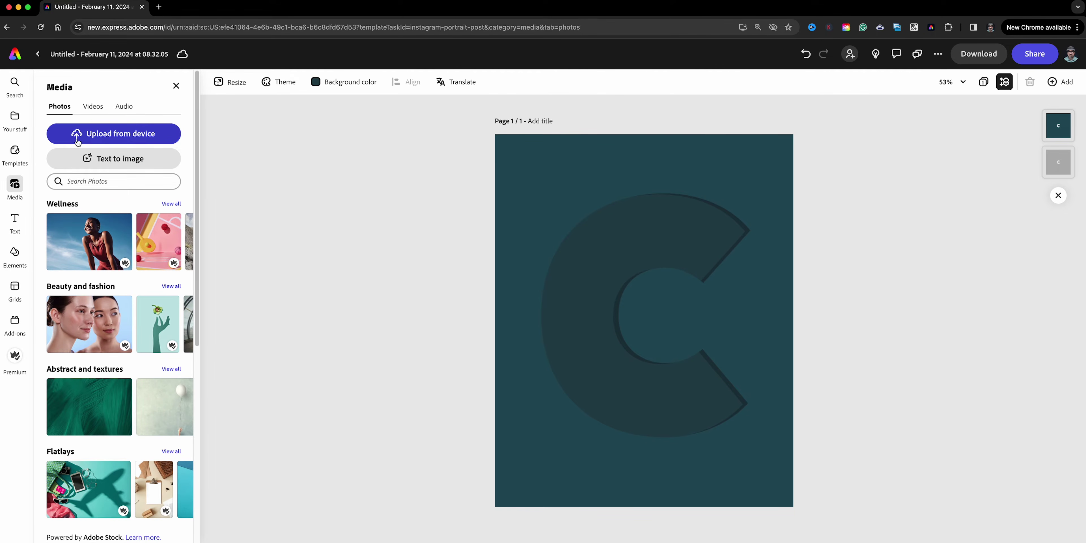
key(super+Tab)
drag(1054, 371, 567, 380)
drag(651, 446, 617, 256)
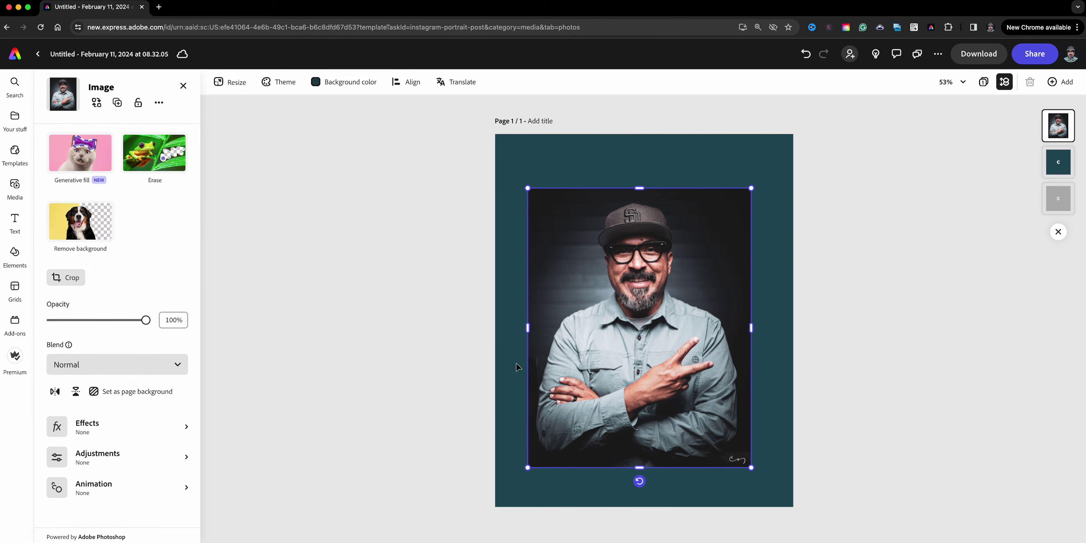
click(103, 230)
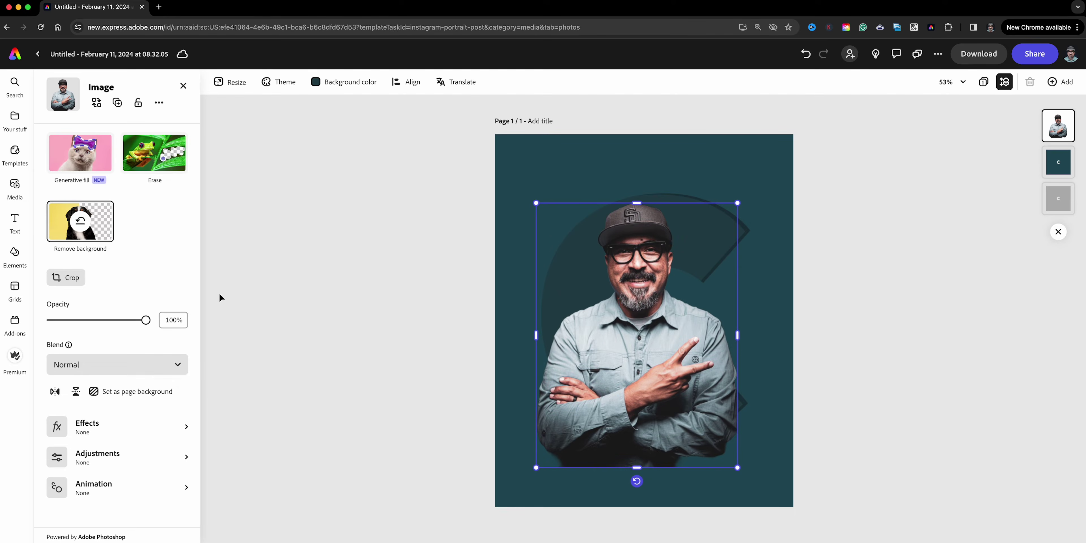
Resize the portrait slightly and position it over the left part of the letter C, close to the page's left edge.
drag(738, 202, 758, 174)
drag(716, 336, 684, 342)
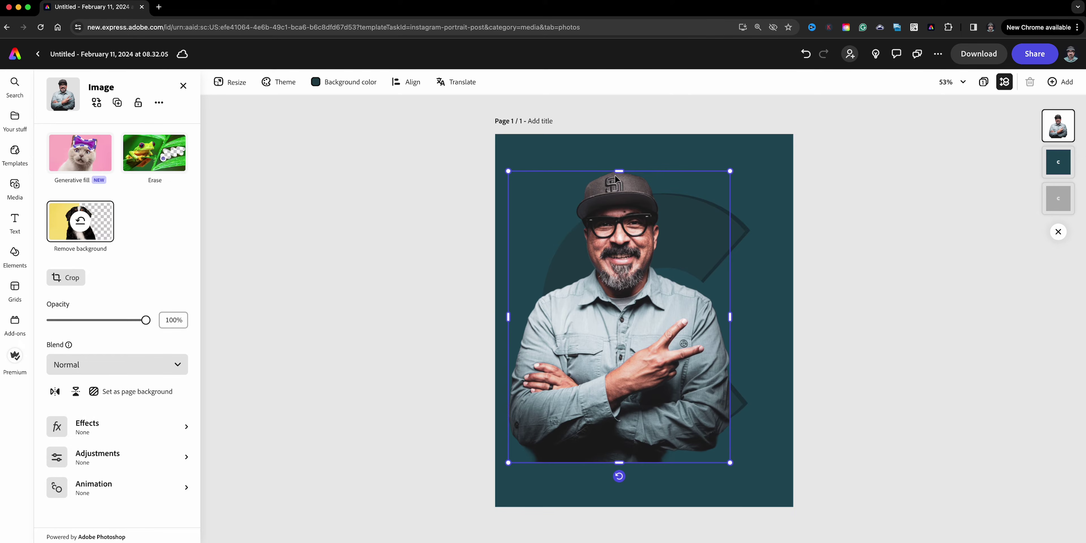
drag(730, 171, 714, 192)
drag(648, 324, 638, 307)
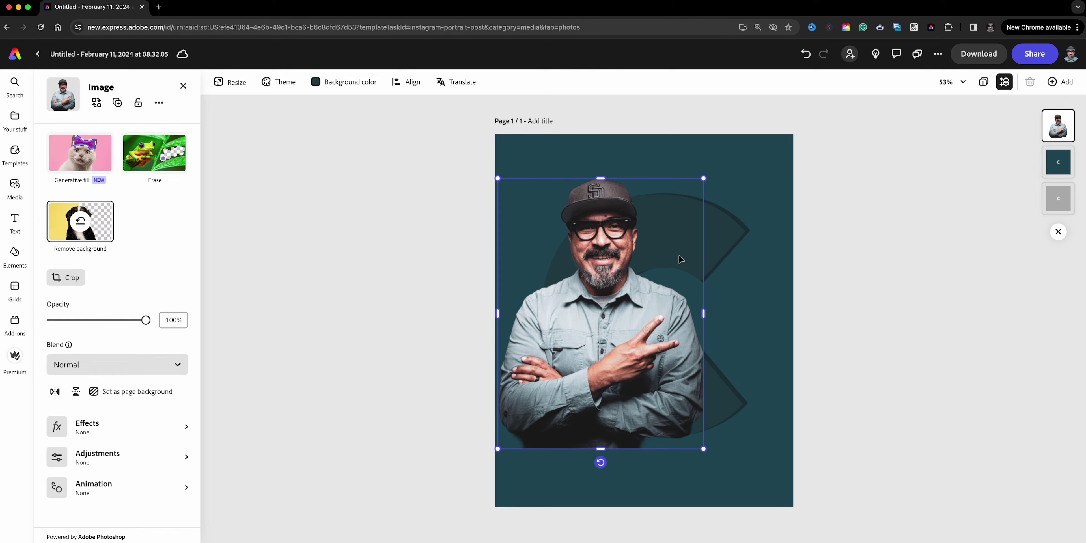
drag(721, 382, 611, 417)
key(super+z)
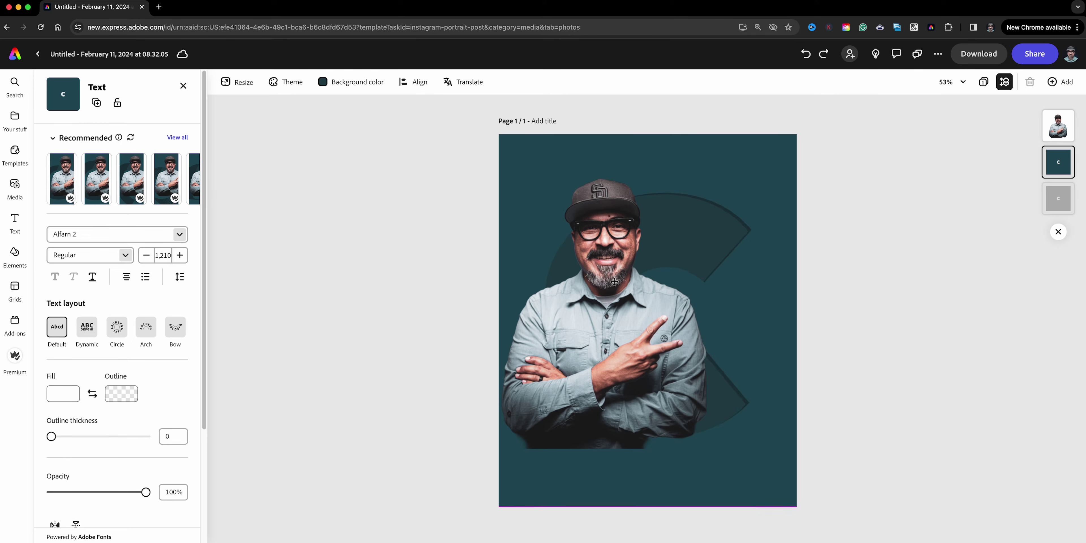
click(591, 248)
drag(590, 277, 589, 278)
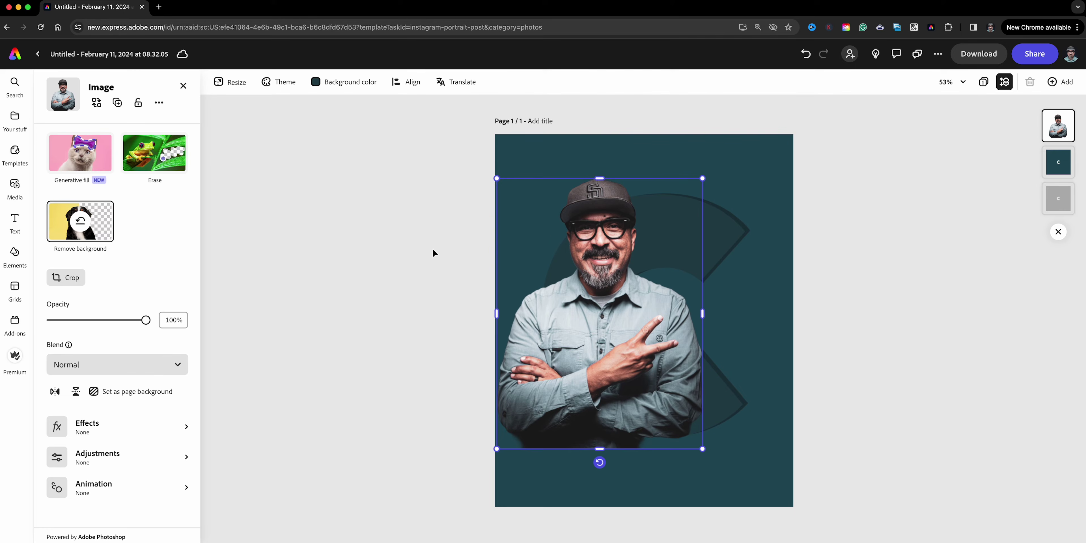
Duplicate the portrait, align the copy exactly over the original, and move the original beneath the teal cutout letter layer.
click(118, 103)
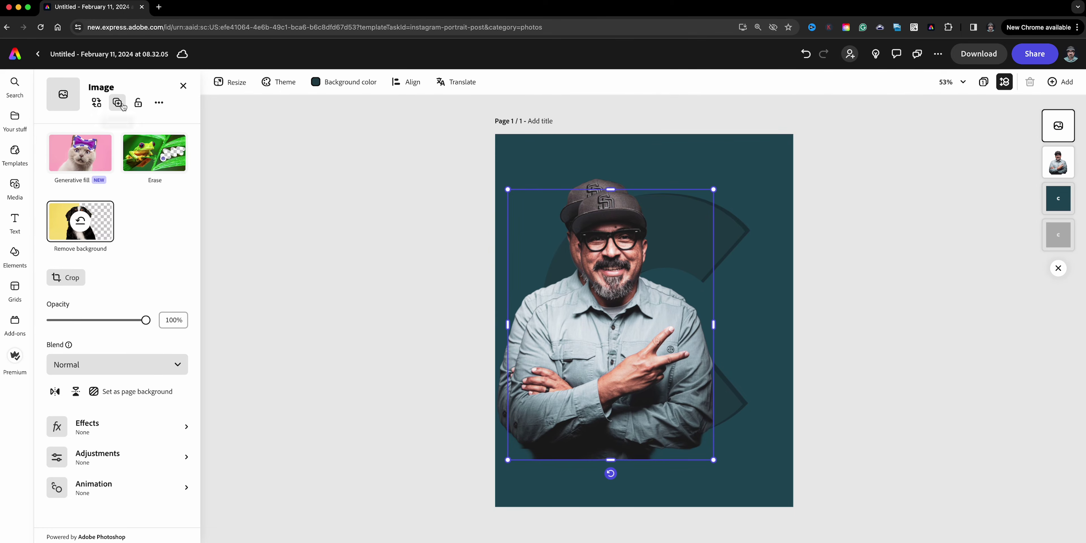
drag(598, 339, 592, 329)
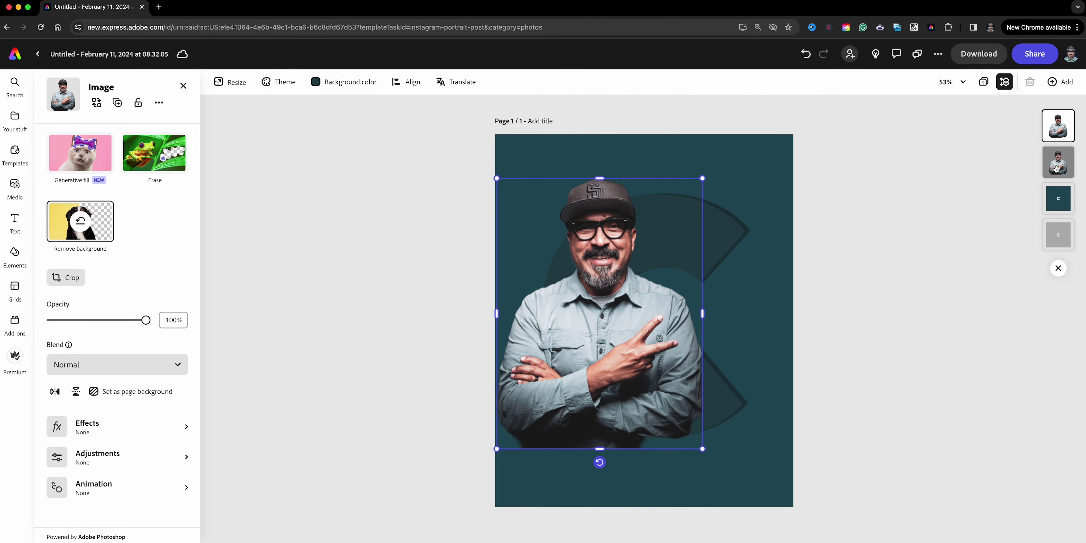
drag(1059, 164, 1059, 205)
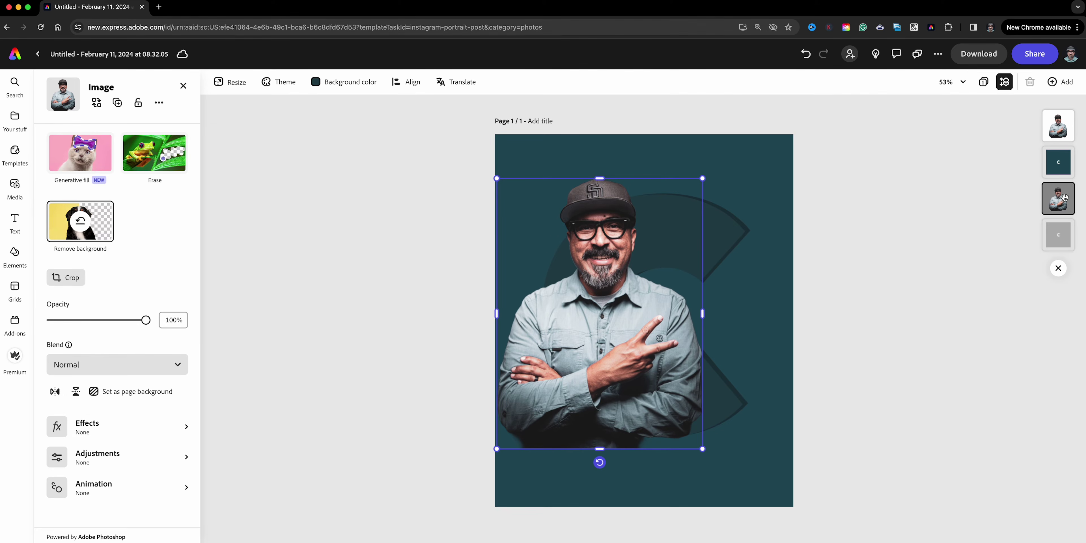
Erase the body areas outside the letter C on the top portrait copy, using a circle brush of size 84.
click(1058, 132)
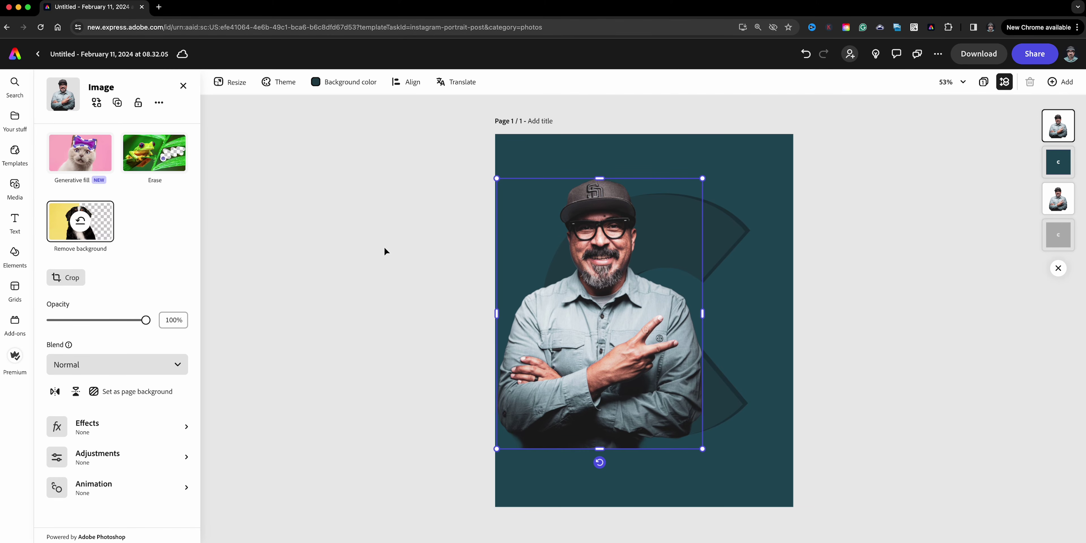
click(171, 168)
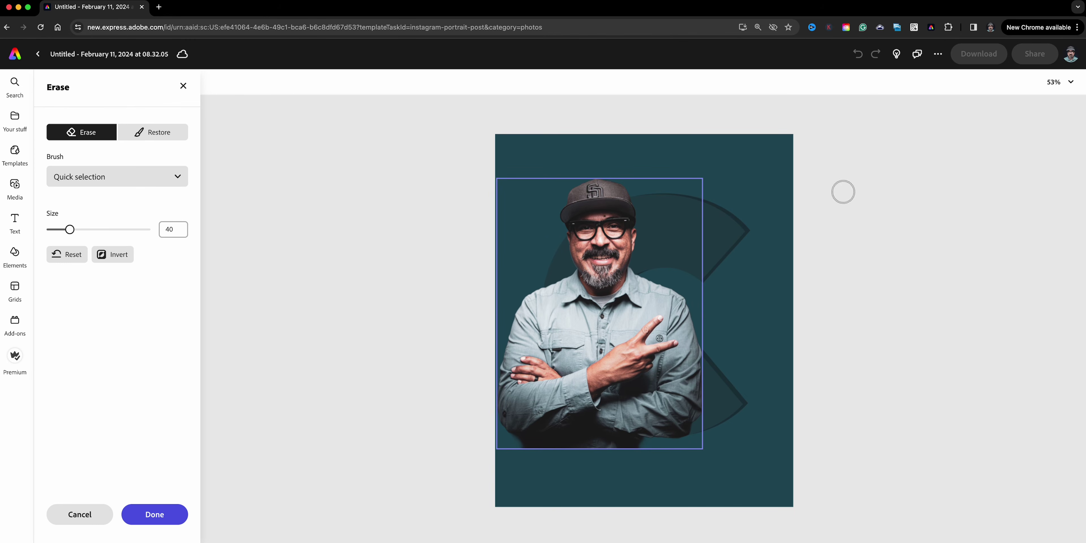
click(148, 183)
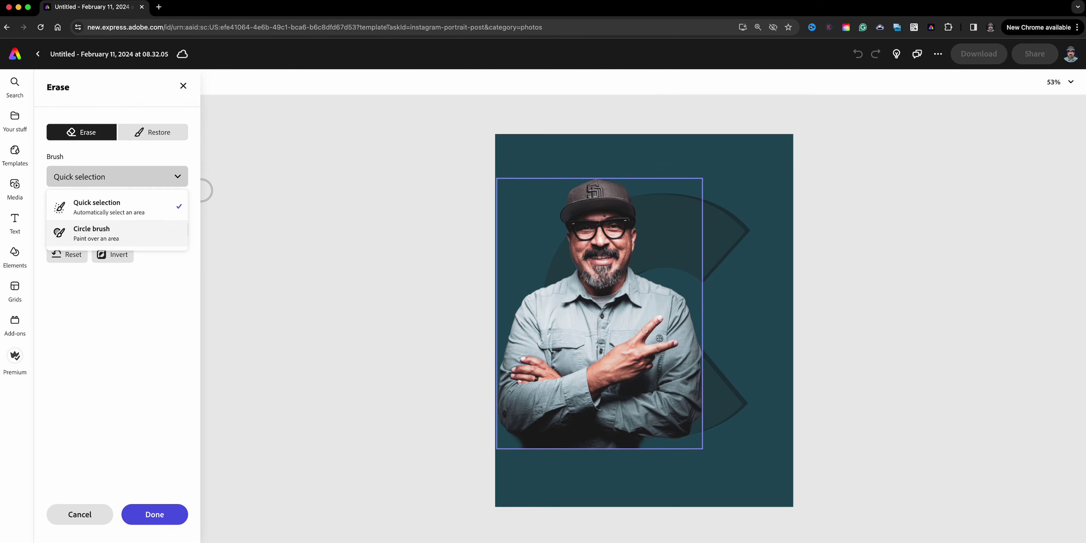
click(118, 233)
drag(70, 231, 91, 231)
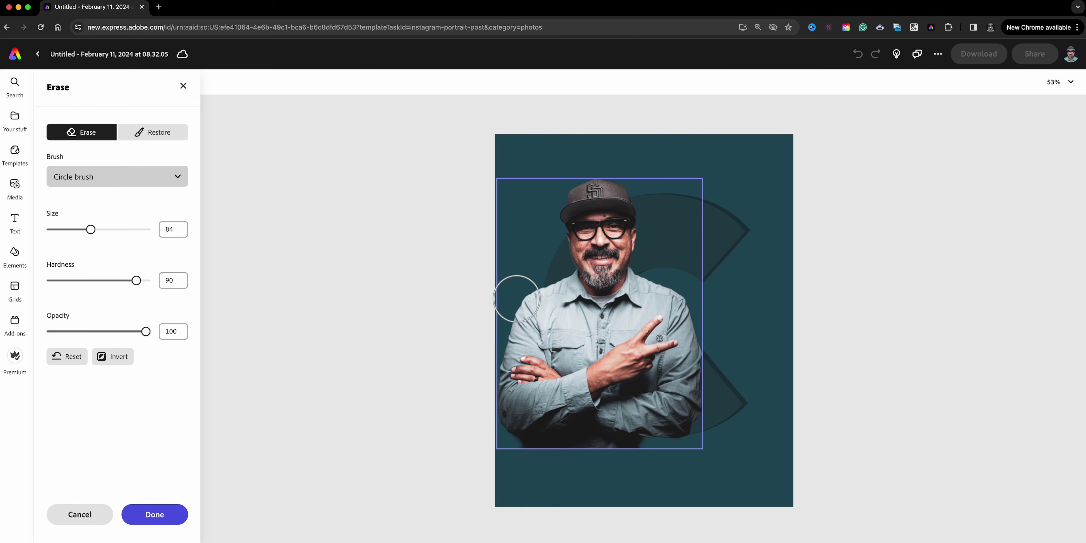
mouse_move(511, 278)
mouse_down()
mouse_move(516, 332)
mouse_move(525, 290)
mouse_move(521, 404)
mouse_move(537, 449)
mouse_move(558, 464)
mouse_move(466, 410)
mouse_move(490, 368)
mouse_move(537, 384)
mouse_move(584, 430)
mouse_move(690, 455)
mouse_move(616, 446)
mouse_move(569, 415)
mouse_move(530, 356)
mouse_move(527, 291)
mouse_up()
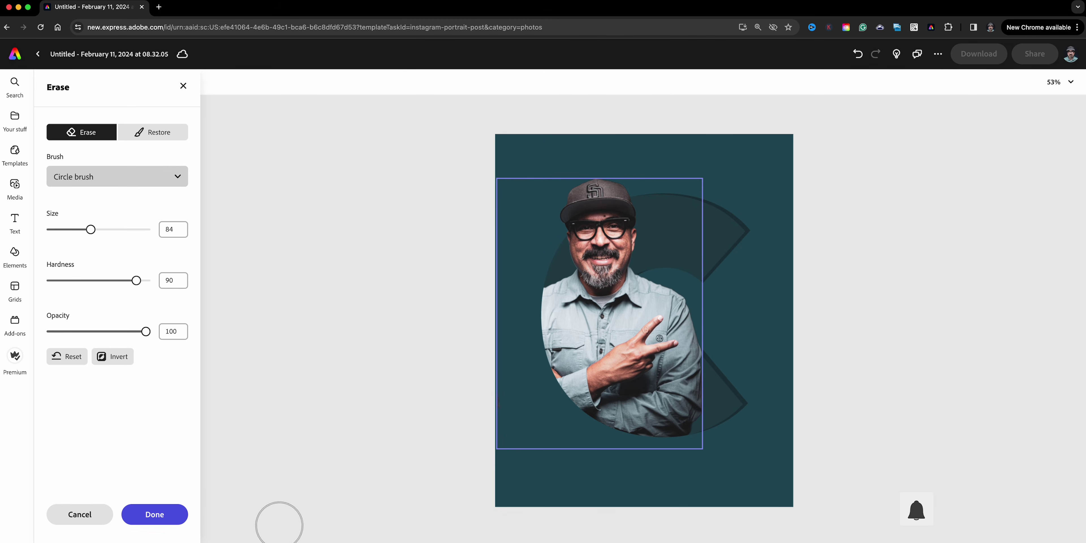
click(155, 514)
click(399, 401)
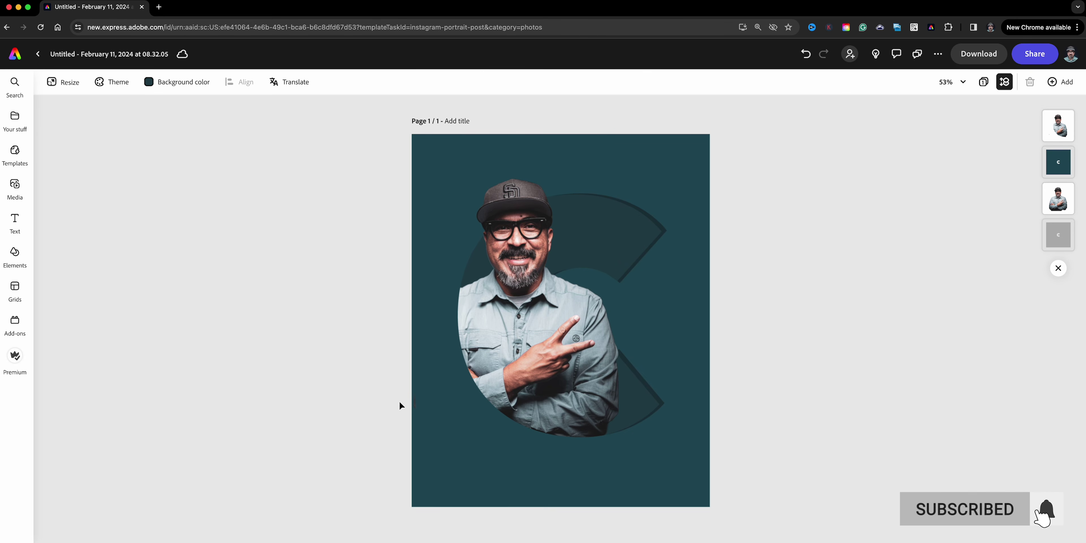